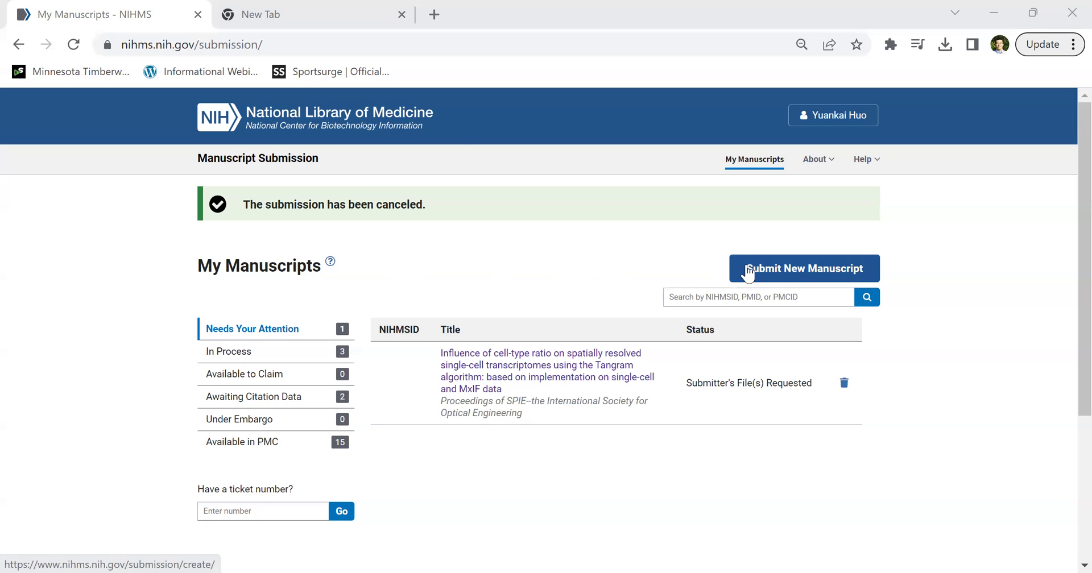
Step: Search Google for the pasted Omni-Seg paper title in the empty tab
{"action": "left_click", "coordinate": [363, 13]}
{"action": "left_click", "coordinate": [371, 40]}
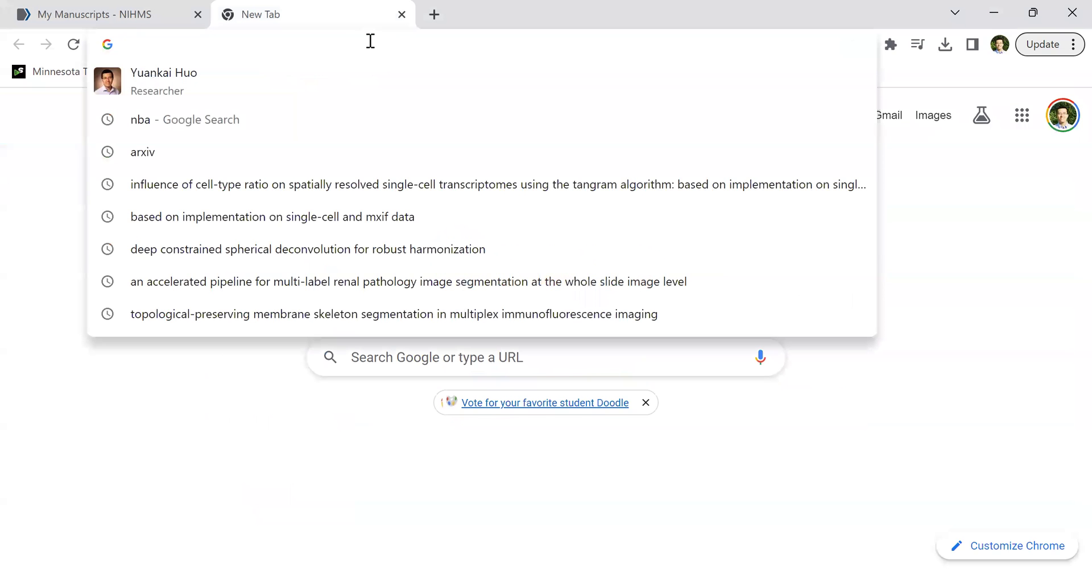
{"action": "type", "text": "Omni-seg: A scale-aware dynamic network for renal pathological image segmentation"}
{"action": "key", "text": "Return"}
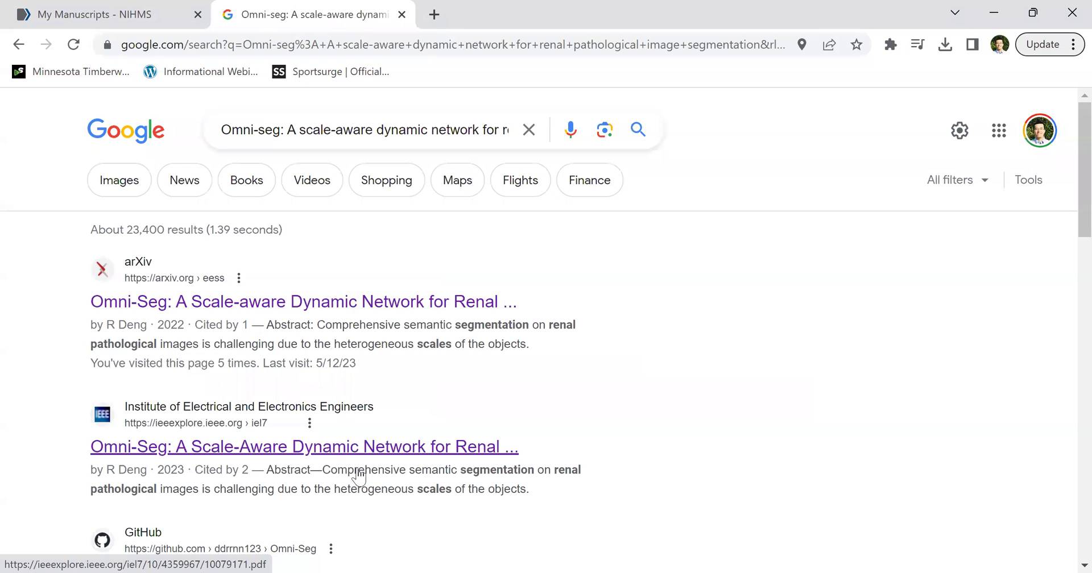
Step: Open the arXiv abstract 2206.13632 in a new tab, select its full title, and return to NIHMS
{"action": "right_click", "coordinate": [339, 304]}
{"action": "left_click", "coordinate": [368, 316]}
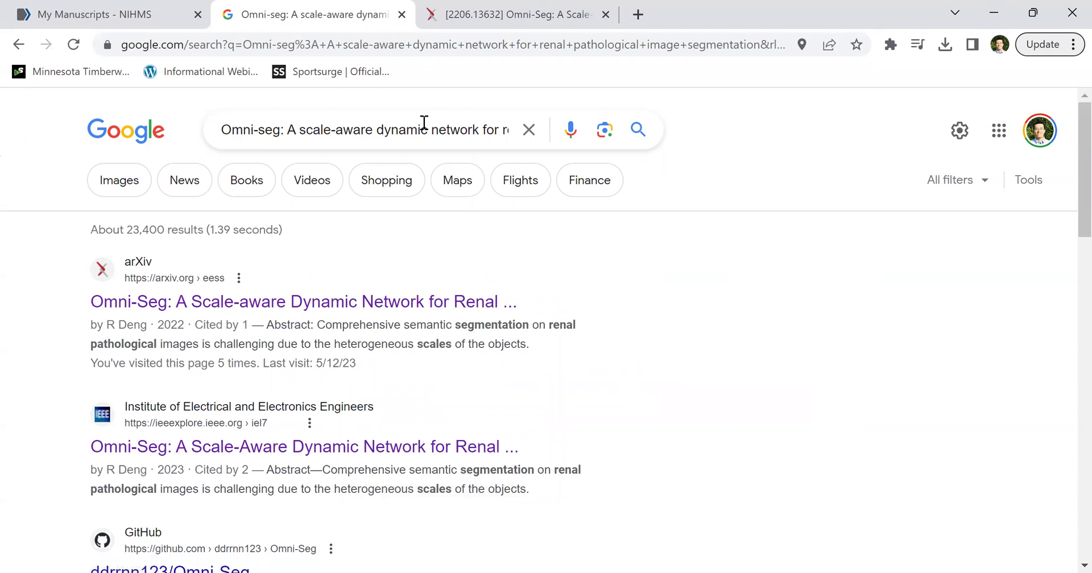
{"action": "scroll", "coordinate": [315, 359], "scroll_direction": "down", "scroll_amount": 7}
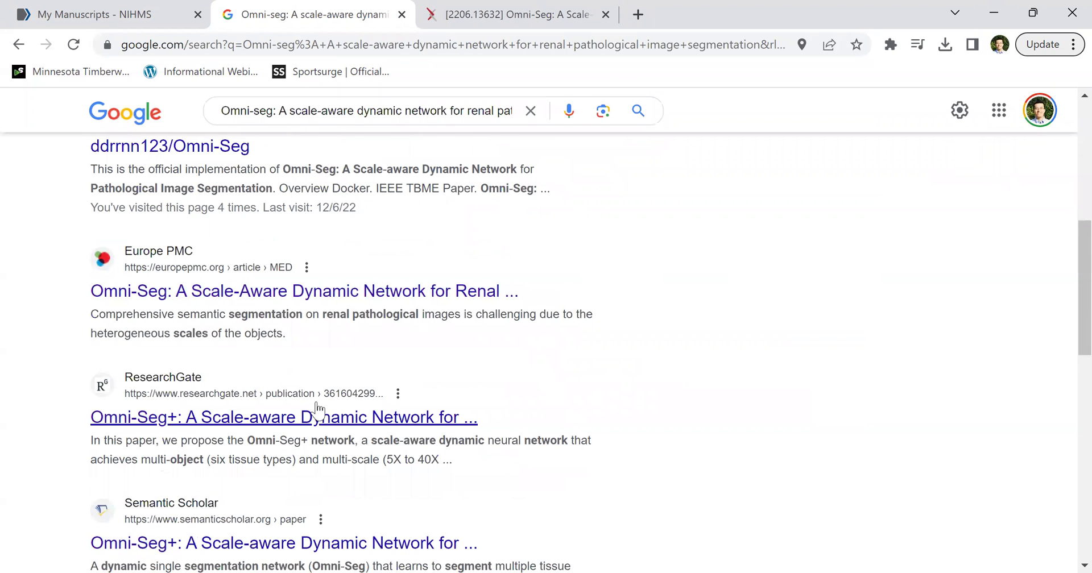
{"action": "scroll", "coordinate": [316, 403], "scroll_direction": "up", "scroll_amount": 6}
{"action": "left_click", "coordinate": [480, 20]}
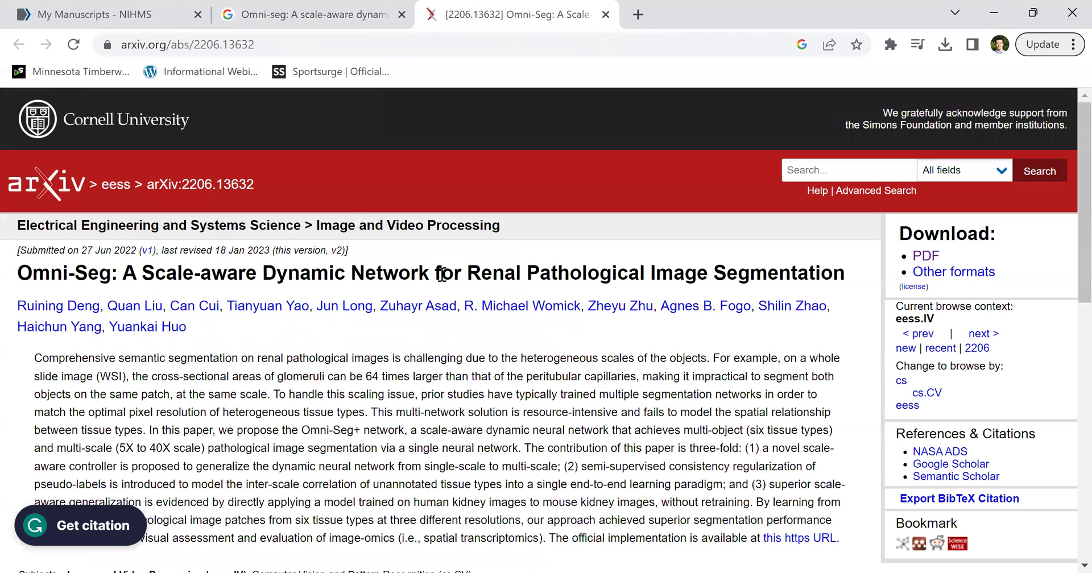
{"action": "triple_click", "coordinate": [442, 279]}
{"action": "key", "text": "ctrl+c"}
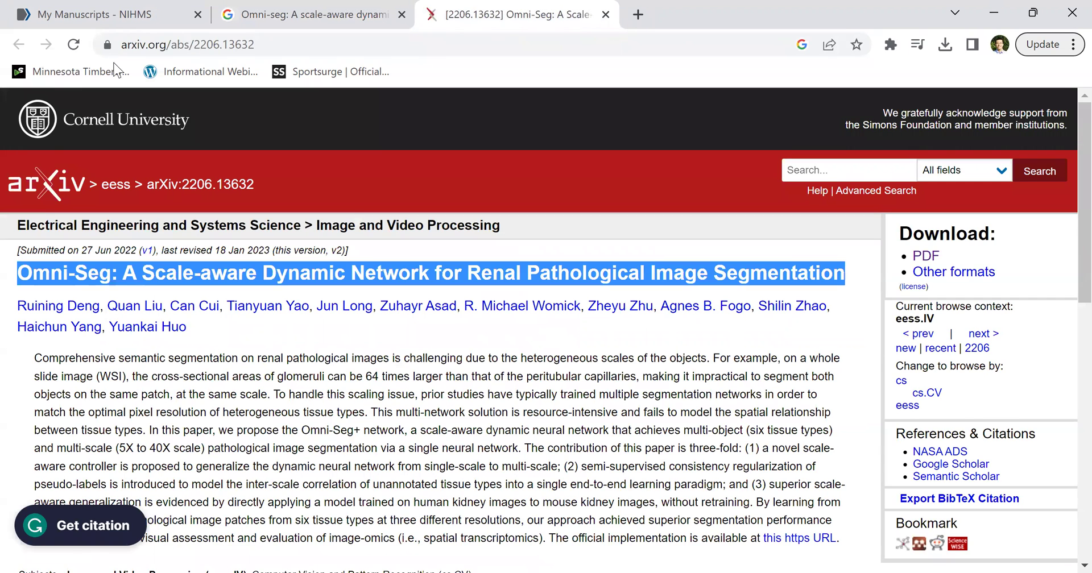
{"action": "left_click", "coordinate": [90, 18]}
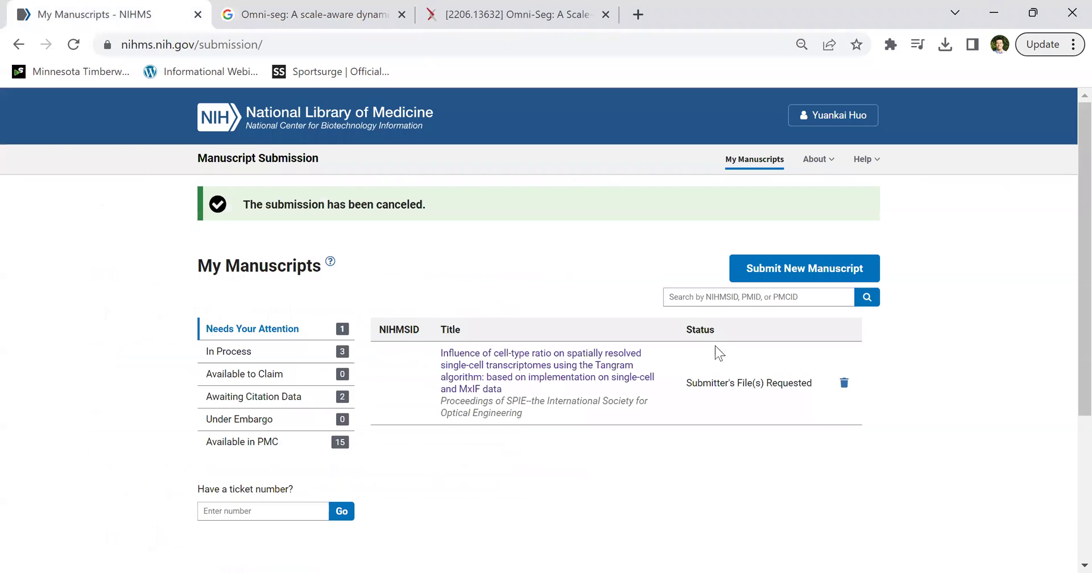
Step: Start a new manuscript submission and paste the Omni-Seg paper title as Manuscript Title
{"action": "left_click", "coordinate": [804, 273]}
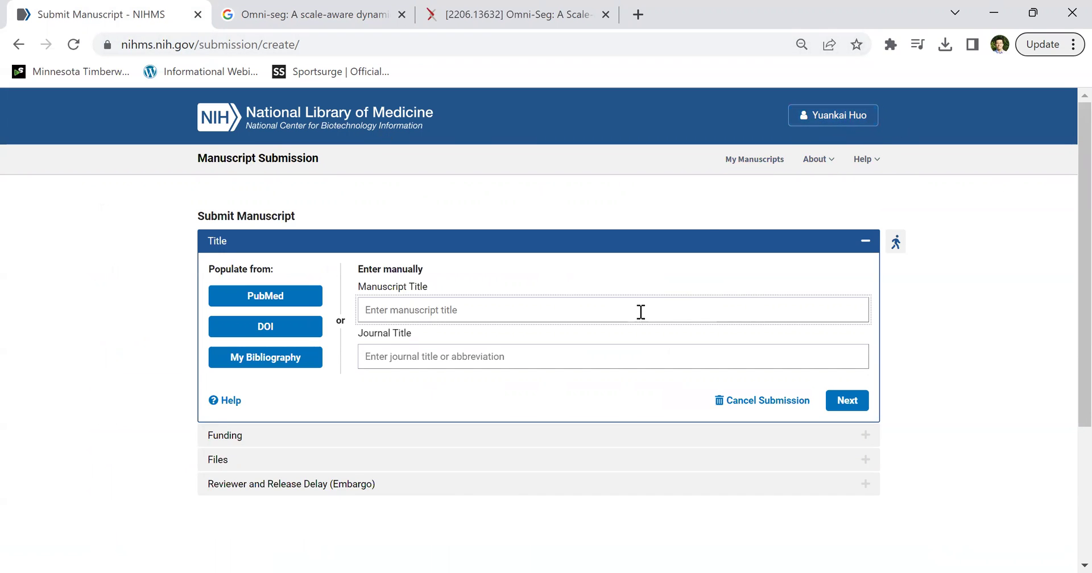
{"action": "left_click", "coordinate": [750, 167]}
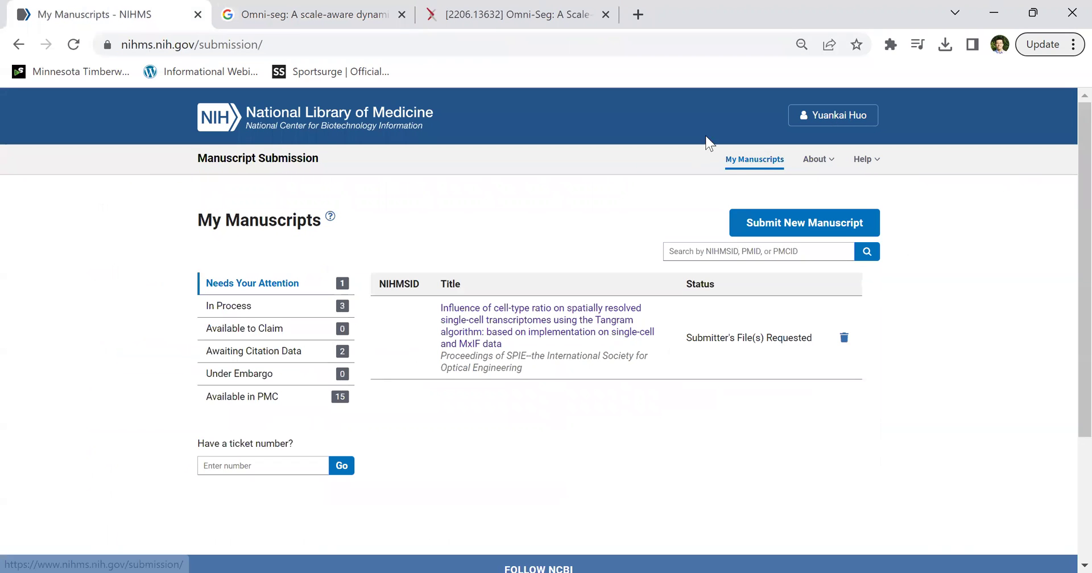
{"action": "left_click", "coordinate": [794, 221]}
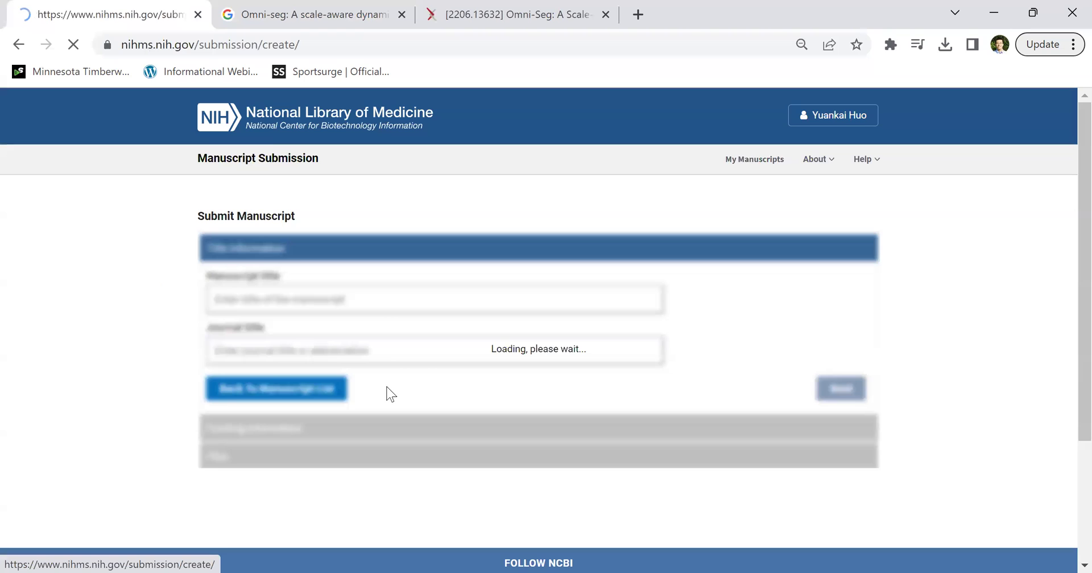
{"action": "left_click", "coordinate": [458, 310]}
{"action": "key", "text": "ctrl+v"}
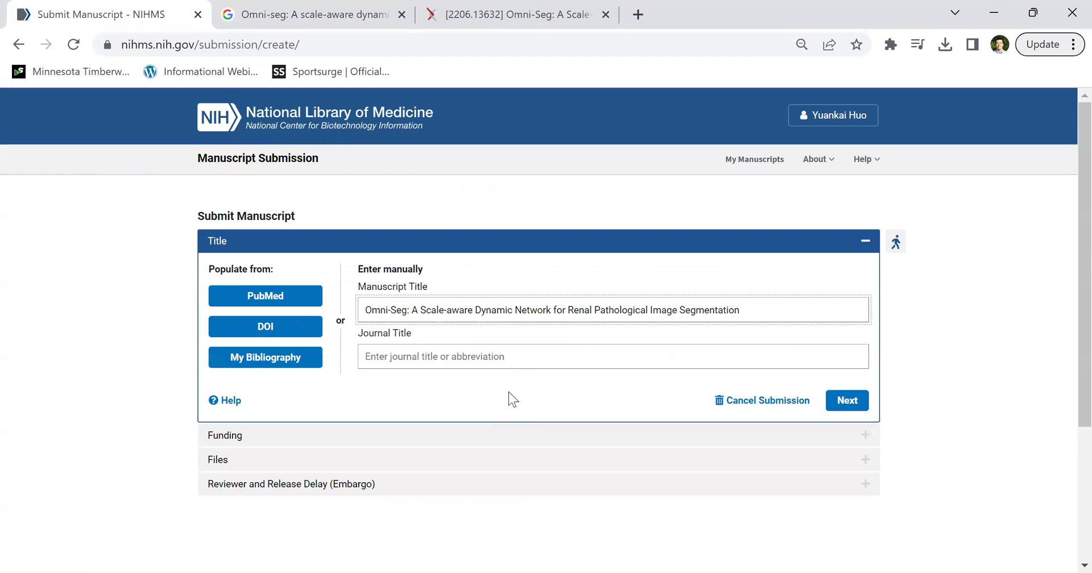
Step: Set the Journal Title to 'IEEE transactions on bio-medical engineering' from the autocomplete
{"action": "left_click", "coordinate": [514, 358]}
{"action": "type", "text": "IEEE"}
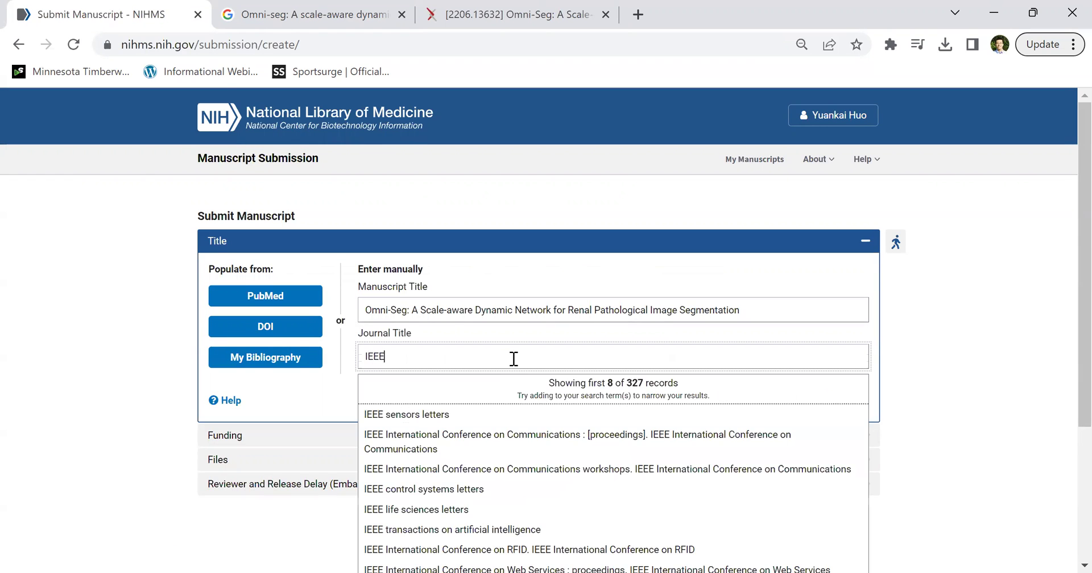
{"action": "type", "text": " trans"}
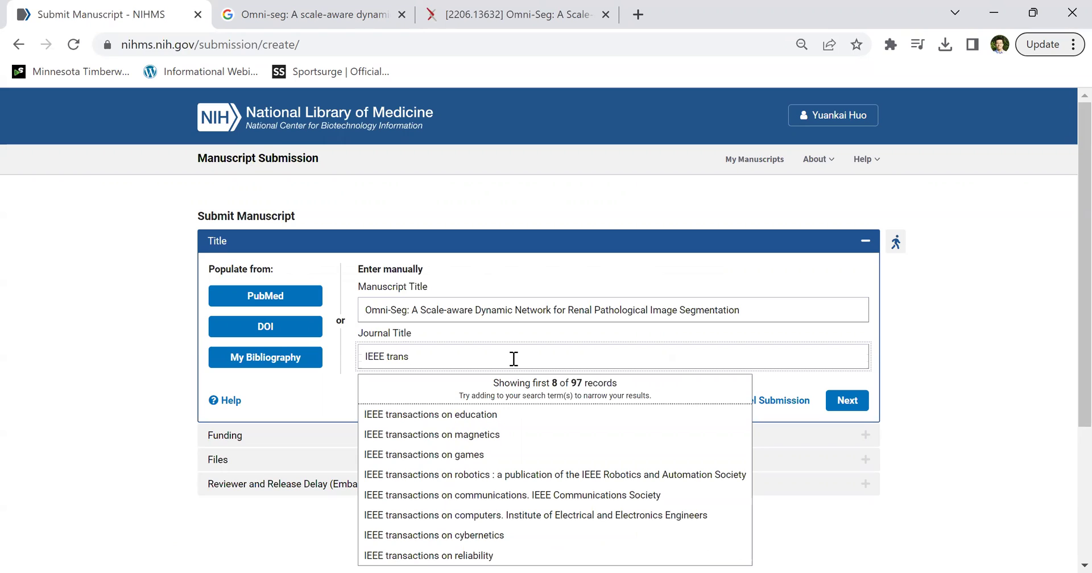
{"action": "type", "text": "actiosn on"}
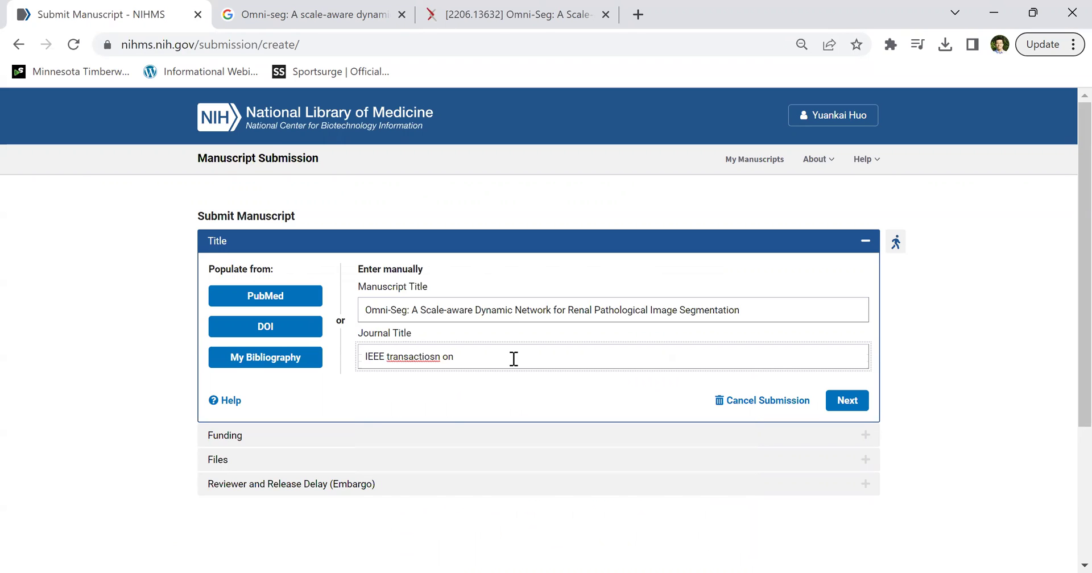
{"action": "key", "text": "BackSpace"}
{"action": "key", "text": "BackSpace"}
{"action": "key", "text": "BackSpace"}
{"action": "key", "text": "BackSpace"}
{"action": "key", "text": "BackSpace"}
{"action": "key", "text": "BackSpace"}
{"action": "key", "text": "BackSpace"}
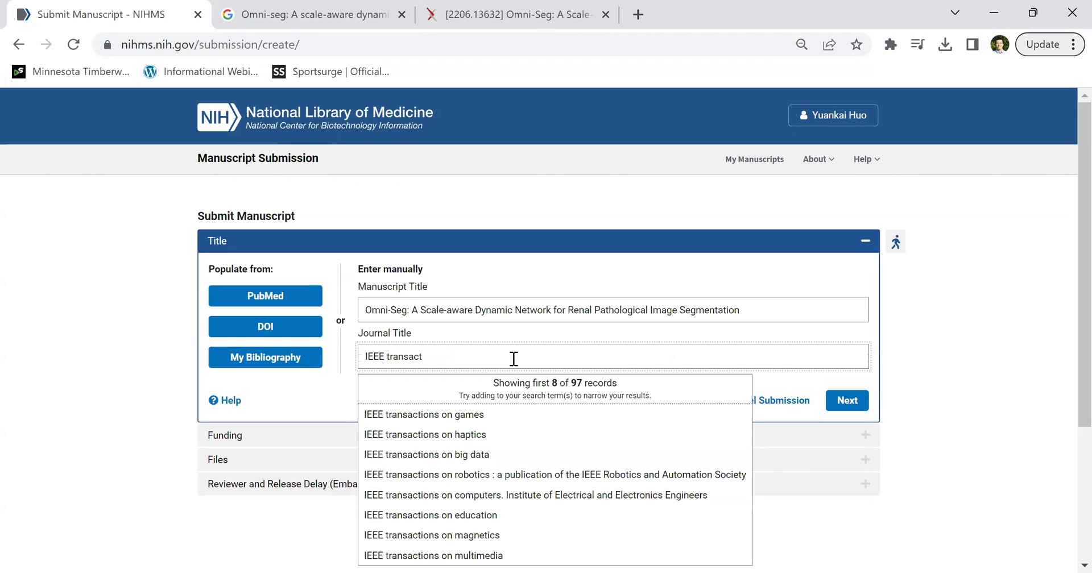
{"action": "type", "text": "ions on bio"}
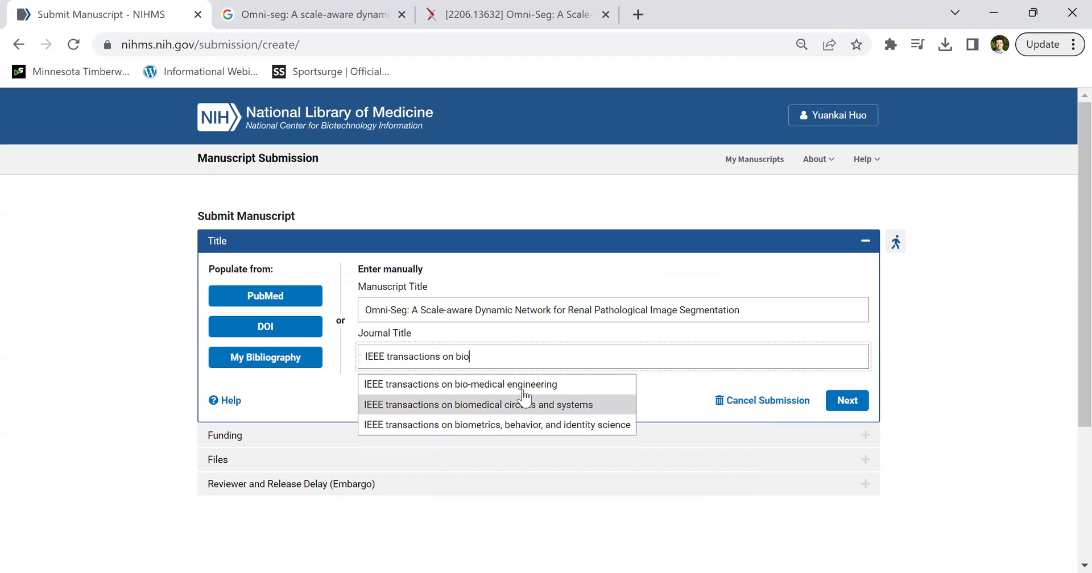
{"action": "left_click", "coordinate": [531, 385]}
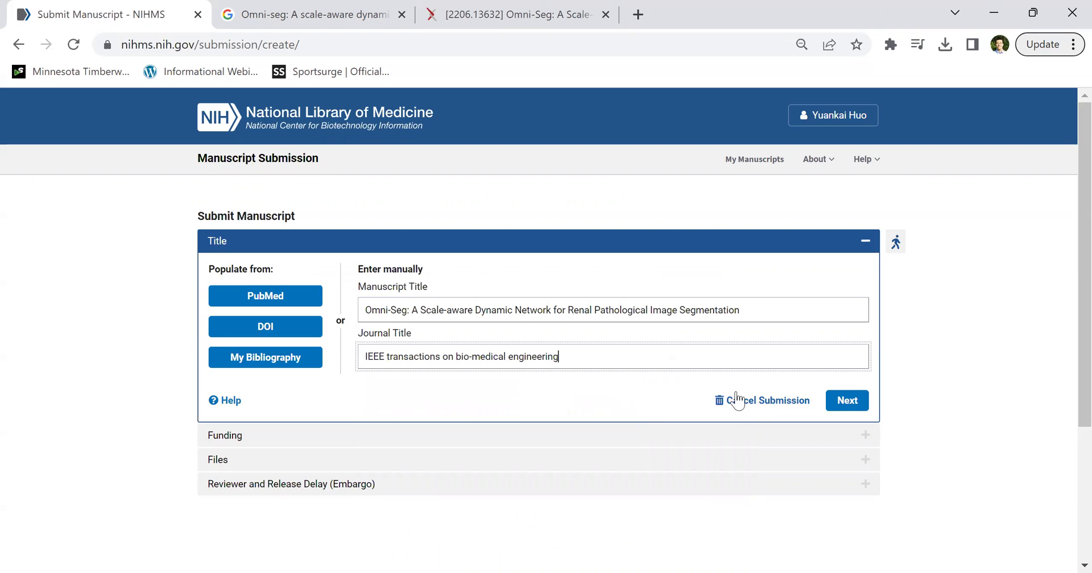
Step: Advance to the Funding step, open Search Funding, and switch to the arXiv abstract tab
{"action": "left_click", "coordinate": [847, 402]}
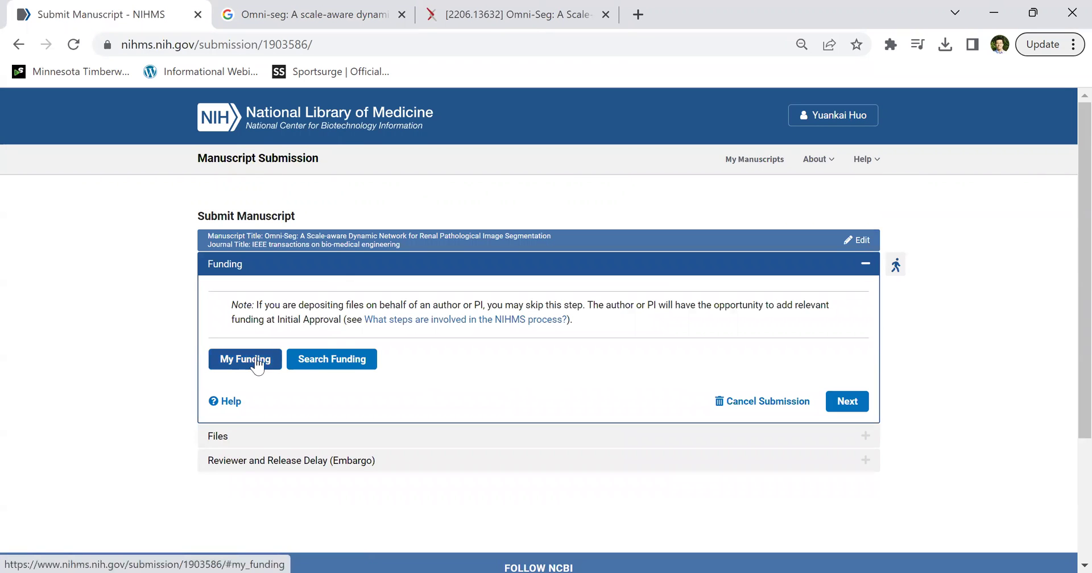
{"action": "left_click", "coordinate": [307, 360]}
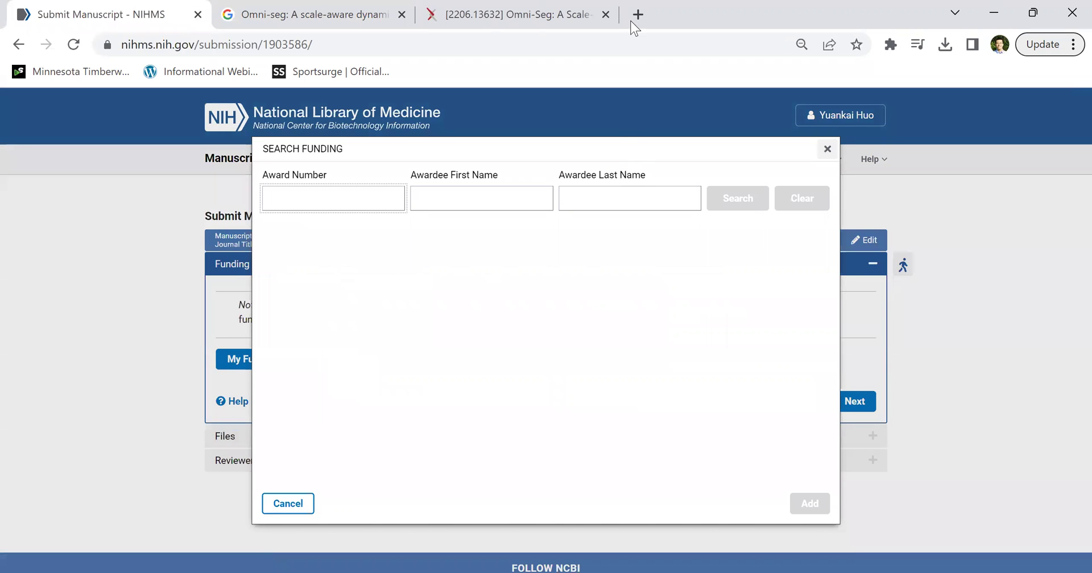
{"action": "left_click", "coordinate": [483, 12]}
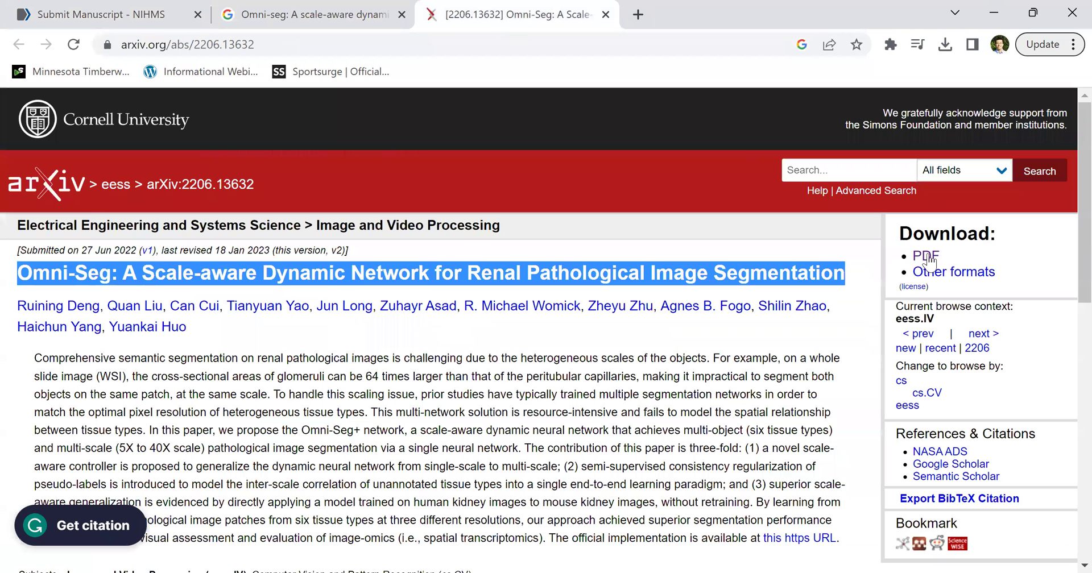
Step: Open the Omni-Seg PDF and select grant number DK56942 in the page 8 acknowledgment
{"action": "left_click", "coordinate": [924, 257]}
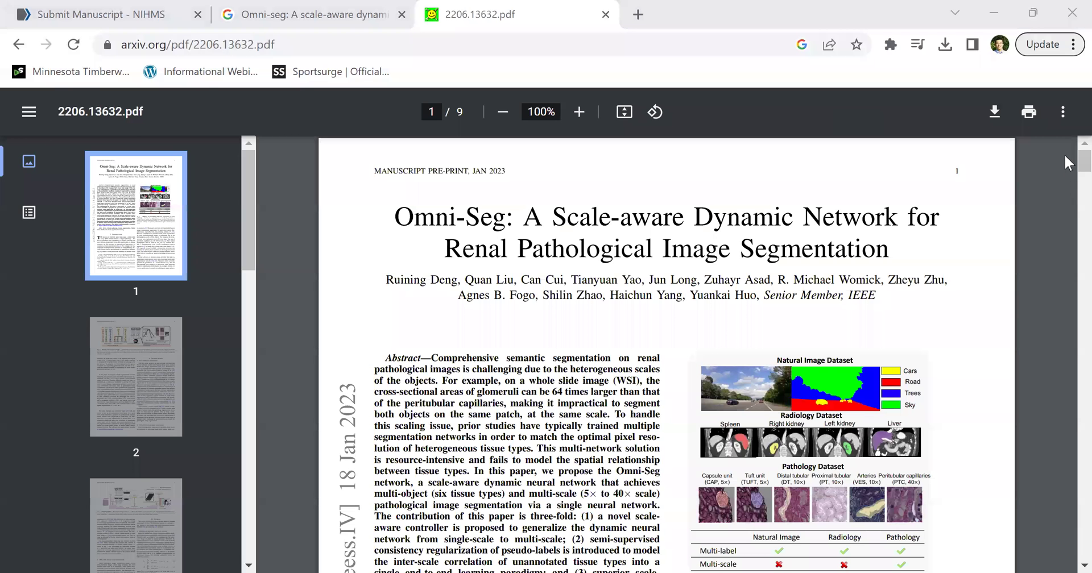
{"action": "scroll", "coordinate": [1063, 497], "scroll_direction": "down", "scroll_amount": 20}
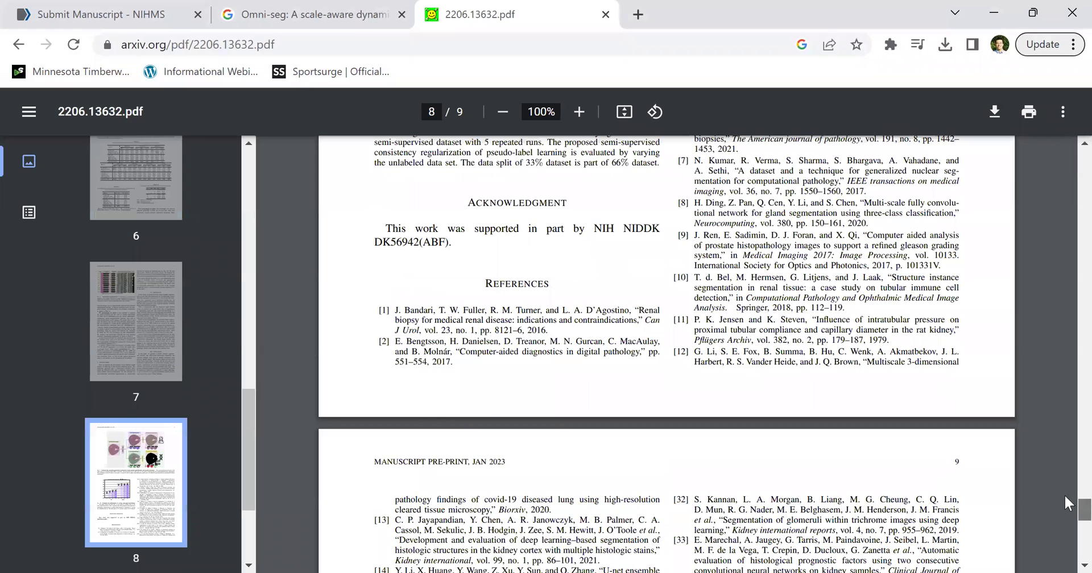
{"action": "scroll", "coordinate": [403, 414], "scroll_direction": "up", "scroll_amount": 3}
{"action": "left_click_drag", "start_coordinate": [420, 414], "coordinate": [374, 414]}
{"action": "key", "text": "ctrl+c"}
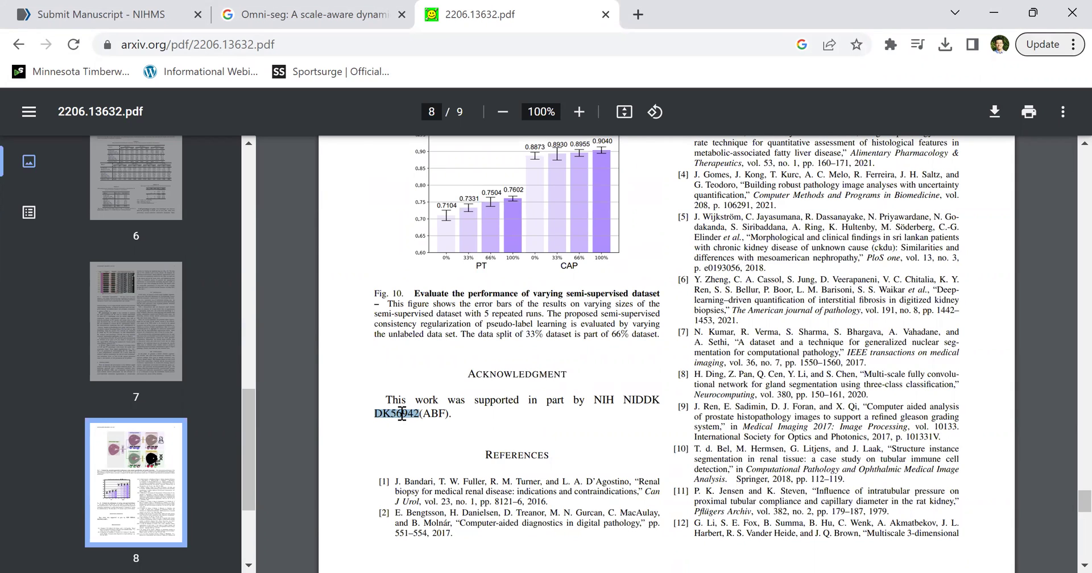
Step: Search funding by DK56942, add award R01 DK056942 (Resolution of Glomerulosclerosis), and verify it against the PDF
{"action": "left_click", "coordinate": [64, 7]}
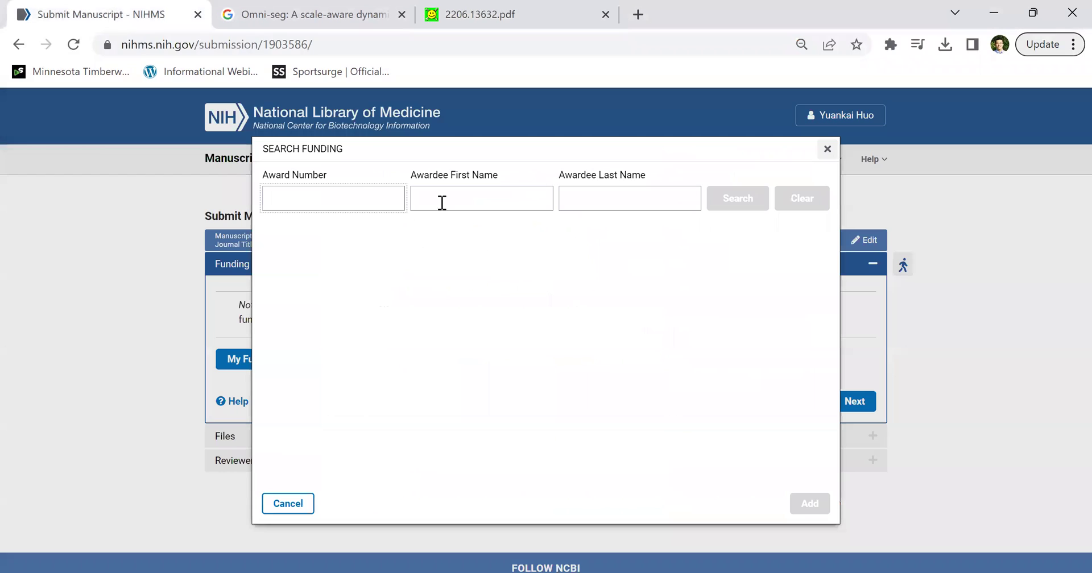
{"action": "key", "text": "ctrl+v"}
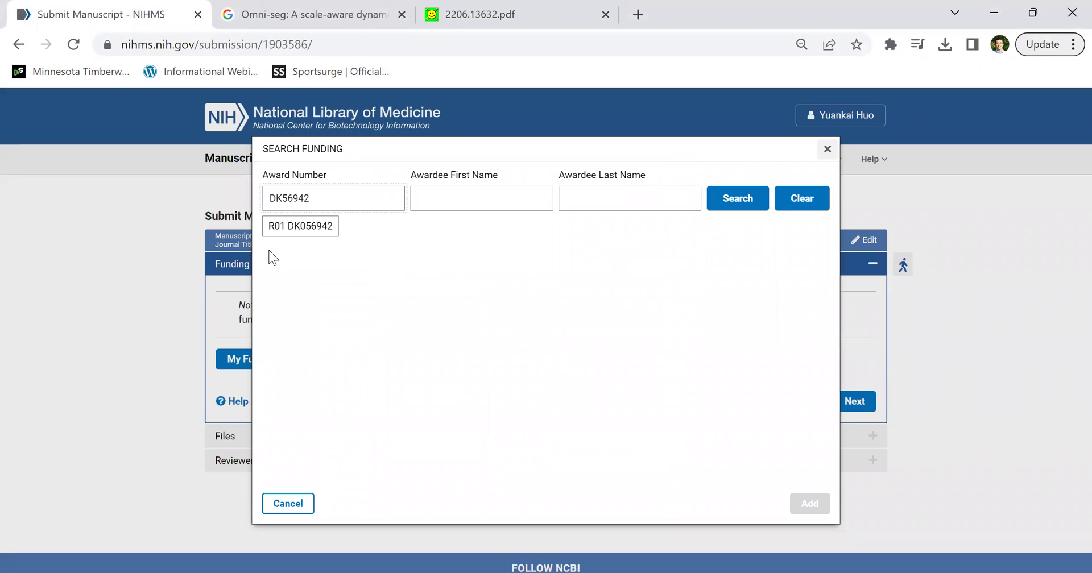
{"action": "left_click", "coordinate": [736, 199]}
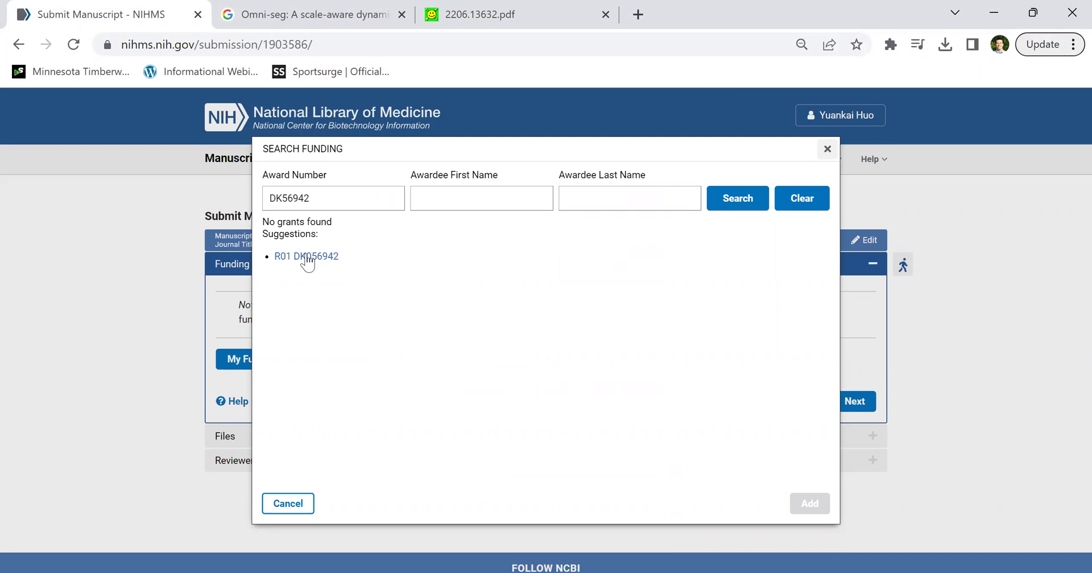
{"action": "left_click", "coordinate": [307, 255]}
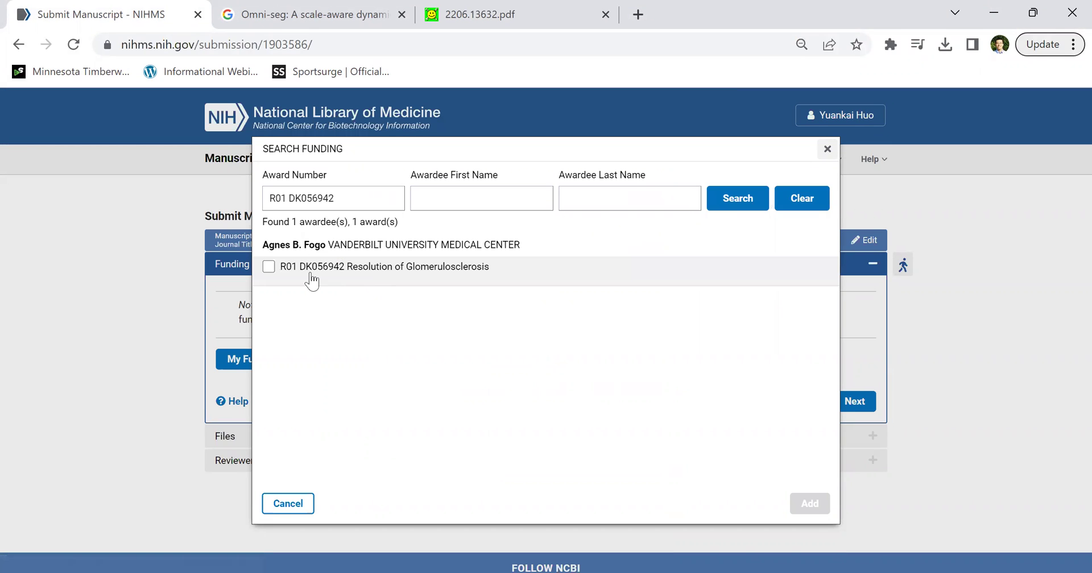
{"action": "left_click", "coordinate": [268, 266]}
{"action": "left_click", "coordinate": [802, 503]}
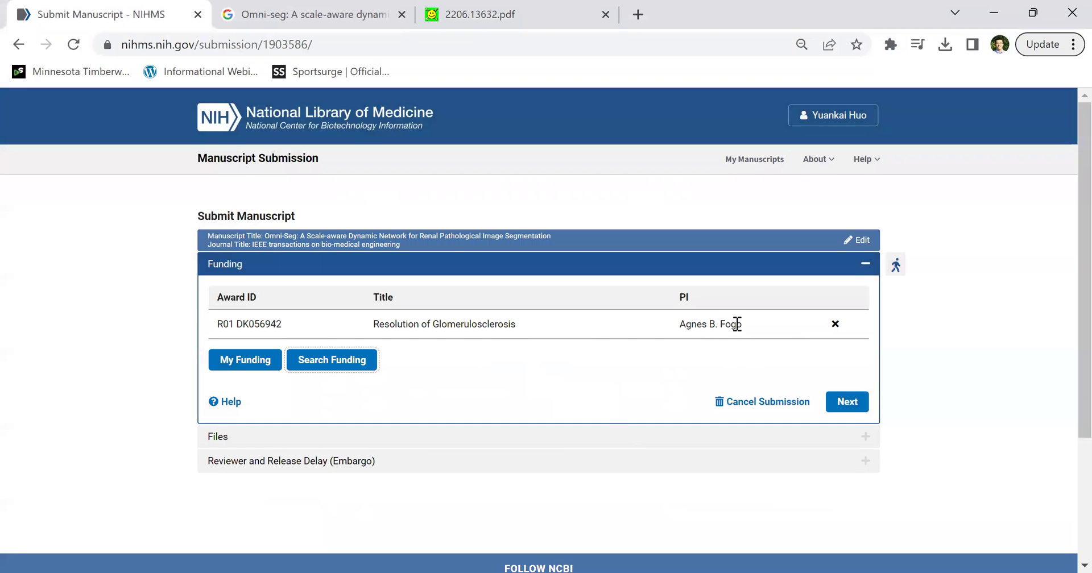
{"action": "left_click", "coordinate": [501, 13]}
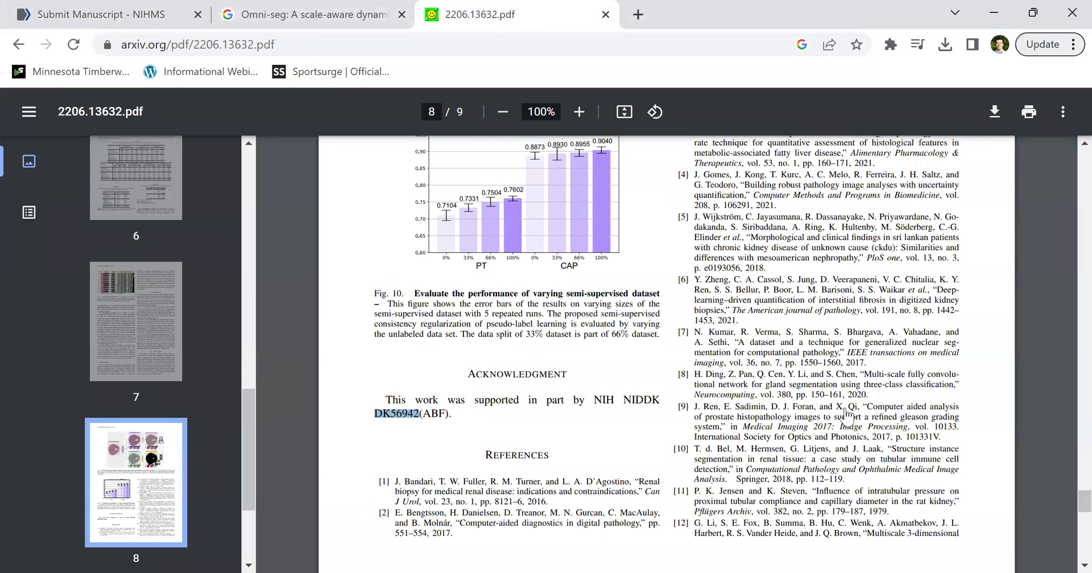
{"action": "key", "text": "ctrl+Tab"}
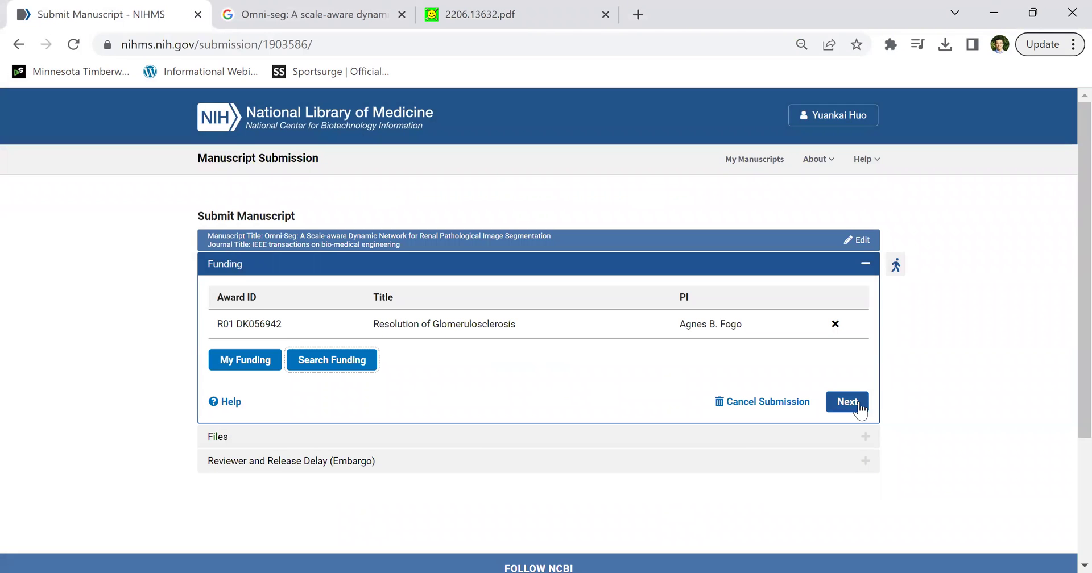
Step: Continue from Funding to the Files step, cancelling the empty file picker
{"action": "left_click", "coordinate": [858, 405]}
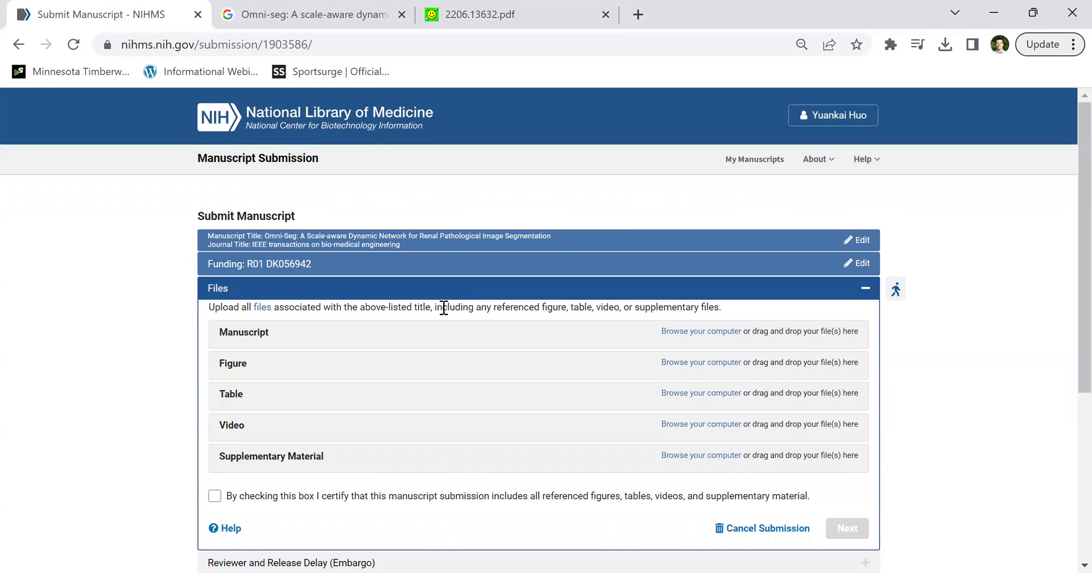
{"action": "left_click", "coordinate": [469, 340]}
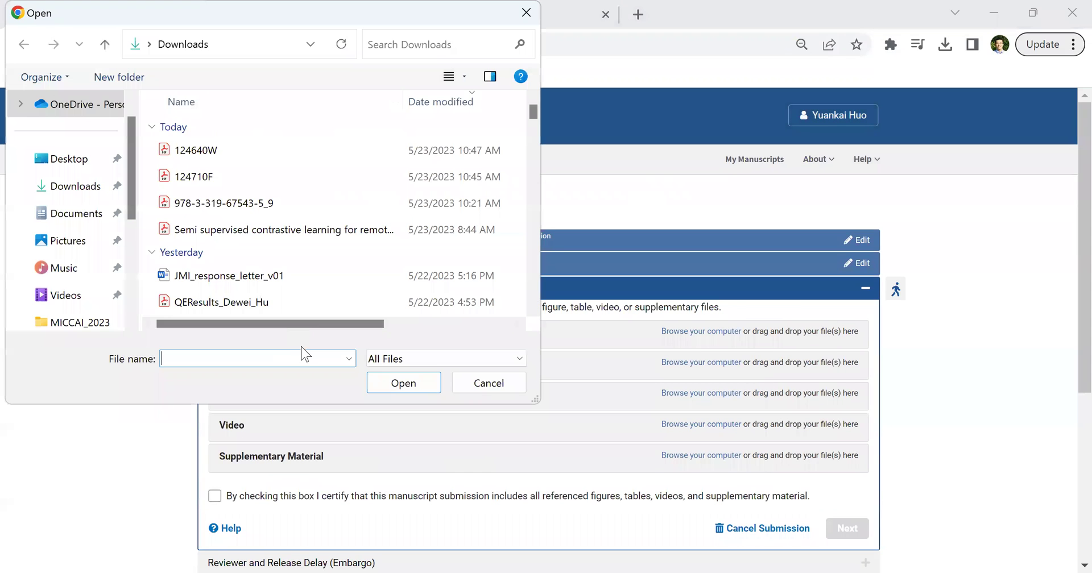
{"action": "left_click", "coordinate": [478, 385]}
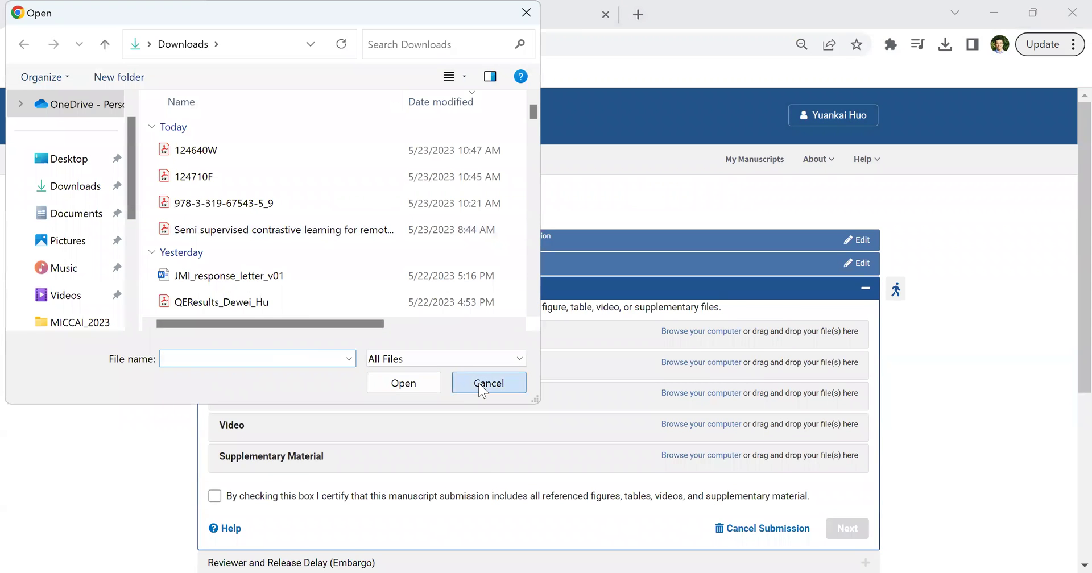
Step: Download the arXiv PDF 2206.13632.pdf into Downloads and return to NIHMS
{"action": "left_click", "coordinate": [468, 15]}
{"action": "left_click", "coordinate": [993, 114]}
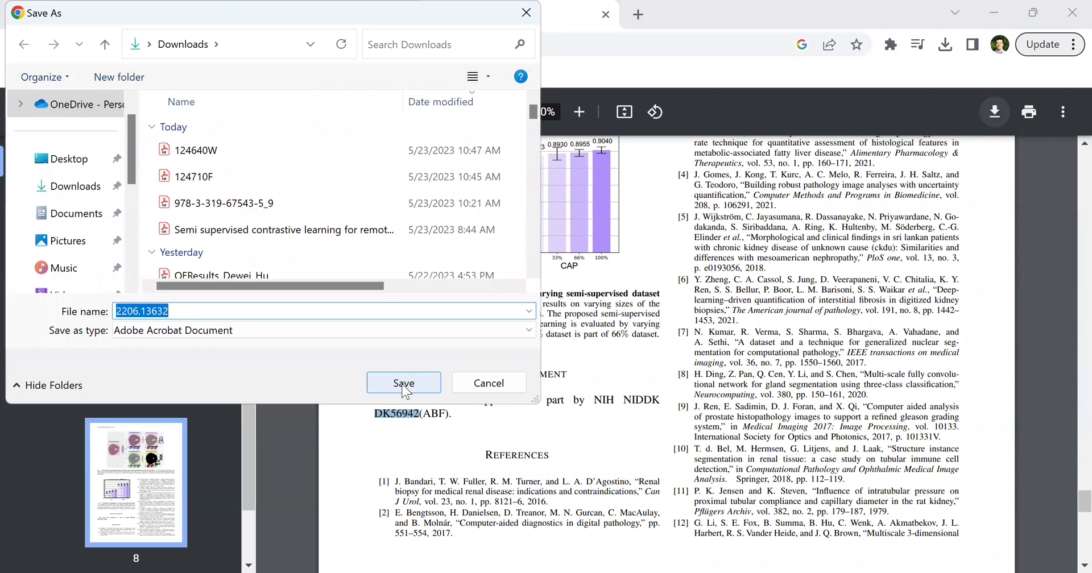
{"action": "left_click", "coordinate": [402, 385]}
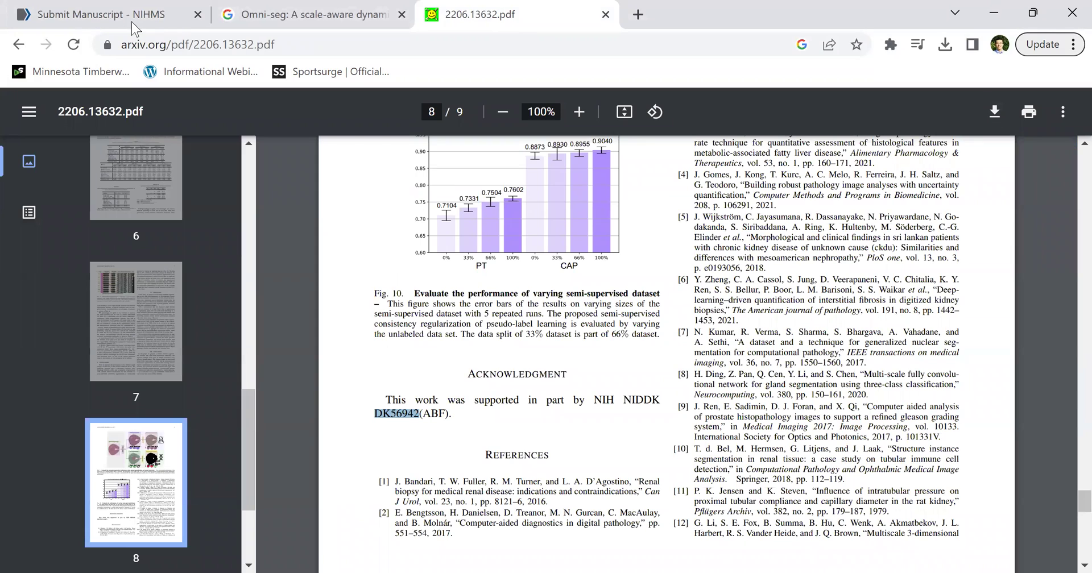
{"action": "left_click", "coordinate": [121, 17]}
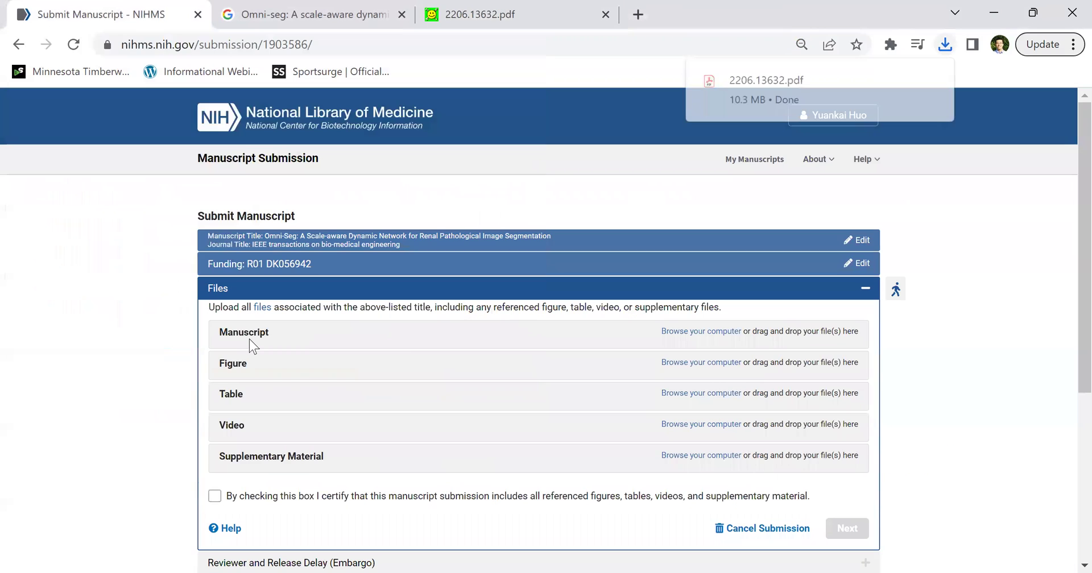
Step: Upload 2206.13632.pdf from Downloads as the manuscript file
{"action": "left_click", "coordinate": [411, 340]}
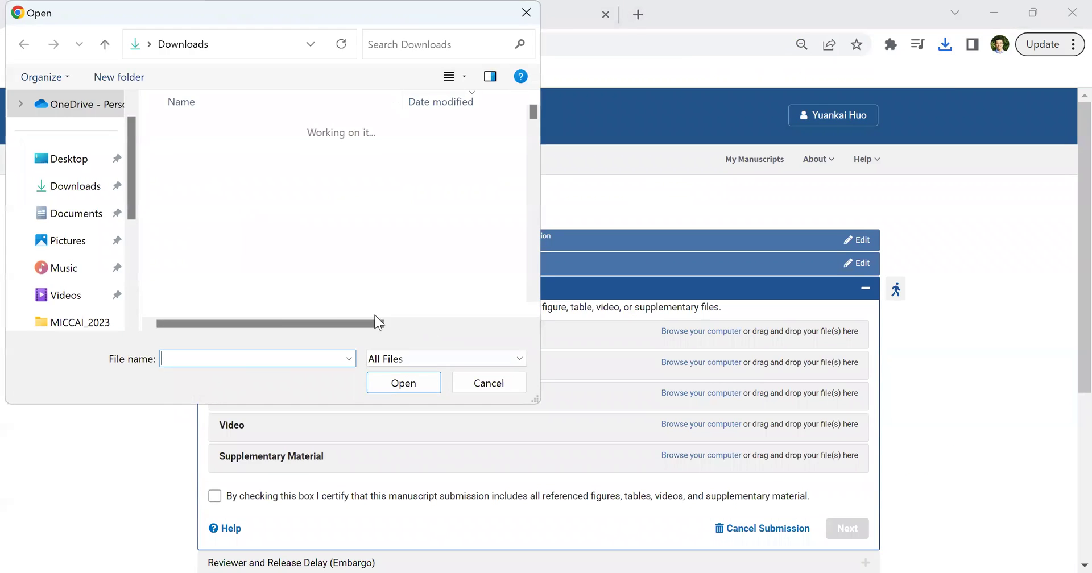
{"action": "left_click", "coordinate": [212, 151]}
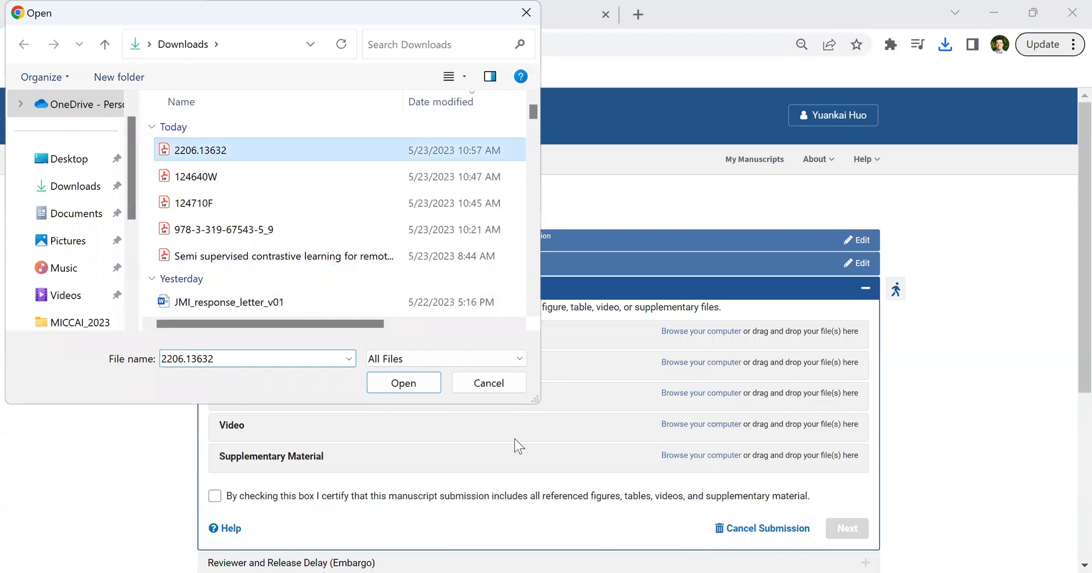
{"action": "key", "text": "Return"}
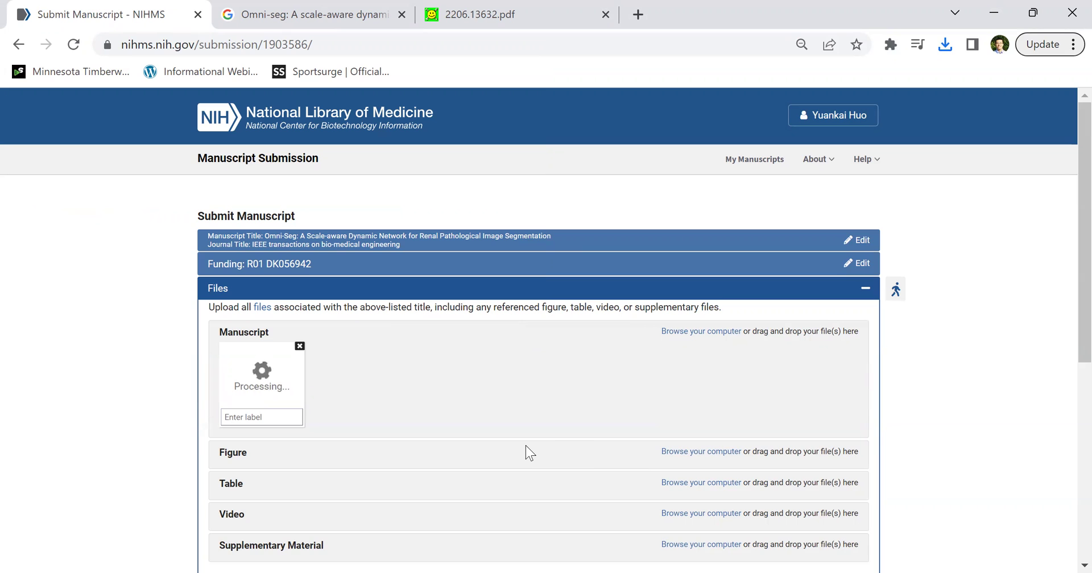
{"action": "scroll", "coordinate": [525, 445], "scroll_direction": "down", "scroll_amount": 3}
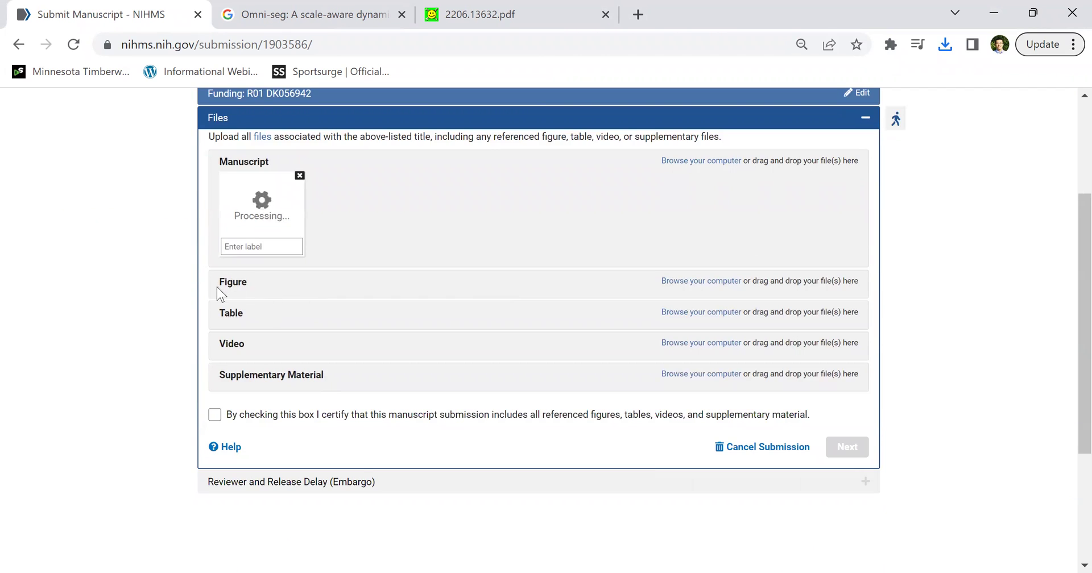
{"action": "scroll", "coordinate": [436, 468], "scroll_direction": "up", "scroll_amount": 3}
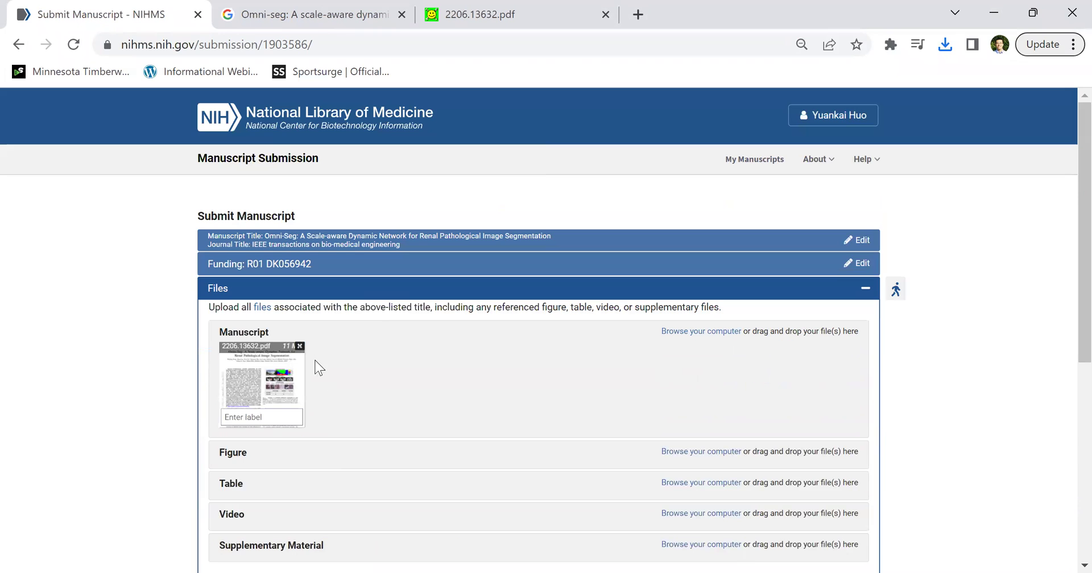
Step: Label the uploaded file 'manuscript' and certify all referenced materials are included
{"action": "left_click", "coordinate": [255, 415]}
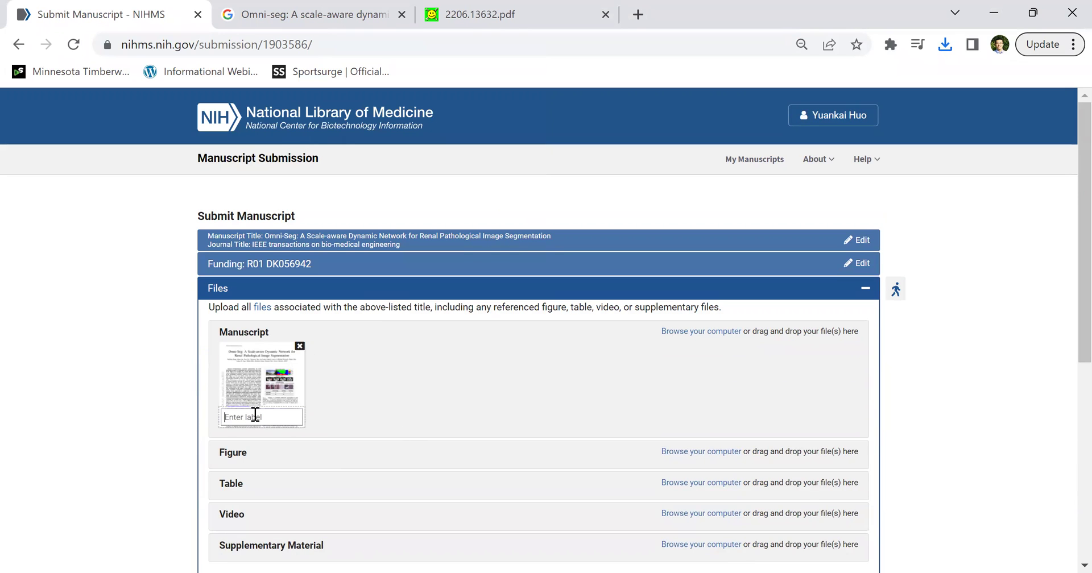
{"action": "type", "text": "manuscript"}
{"action": "left_click", "coordinate": [382, 384]}
{"action": "scroll", "coordinate": [382, 385], "scroll_direction": "down", "scroll_amount": 5}
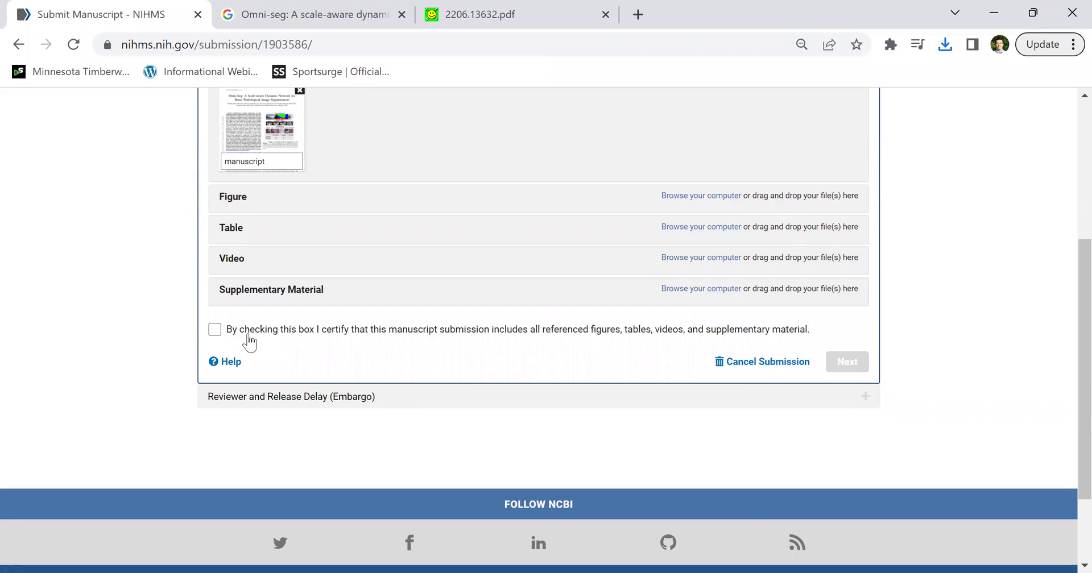
{"action": "left_click", "coordinate": [215, 331]}
Step: Keep Self as reviewer and set the Release Delay to 'Immediately upon publication'
{"action": "left_click", "coordinate": [856, 367]}
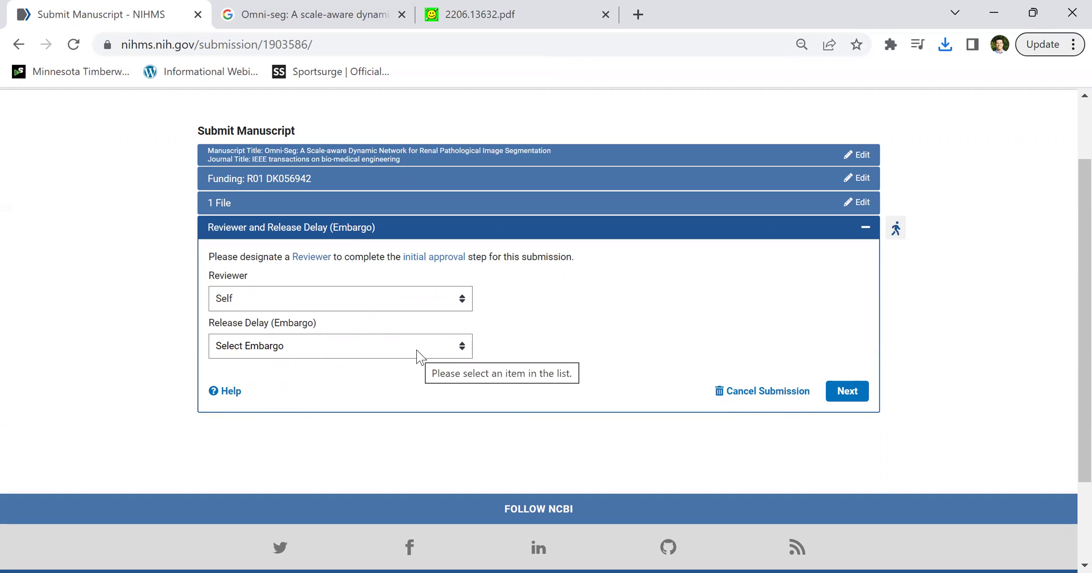
{"action": "scroll", "coordinate": [417, 356], "scroll_direction": "down", "scroll_amount": 1}
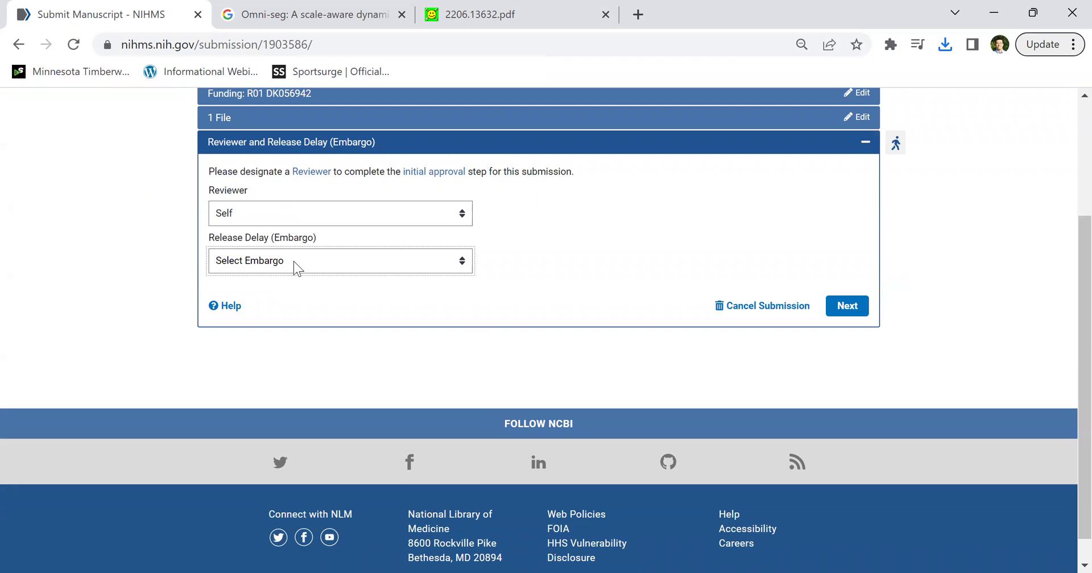
{"action": "left_click", "coordinate": [295, 261]}
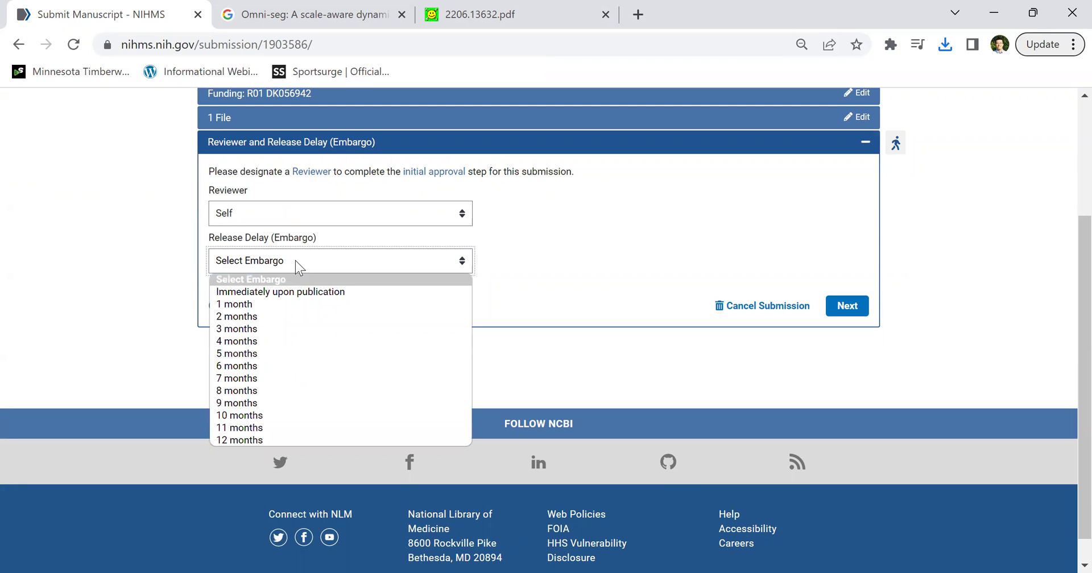
{"action": "left_click", "coordinate": [303, 291]}
Step: Agree to the Submission Statement and scroll through the manuscript confirmation summary
{"action": "left_click", "coordinate": [852, 307]}
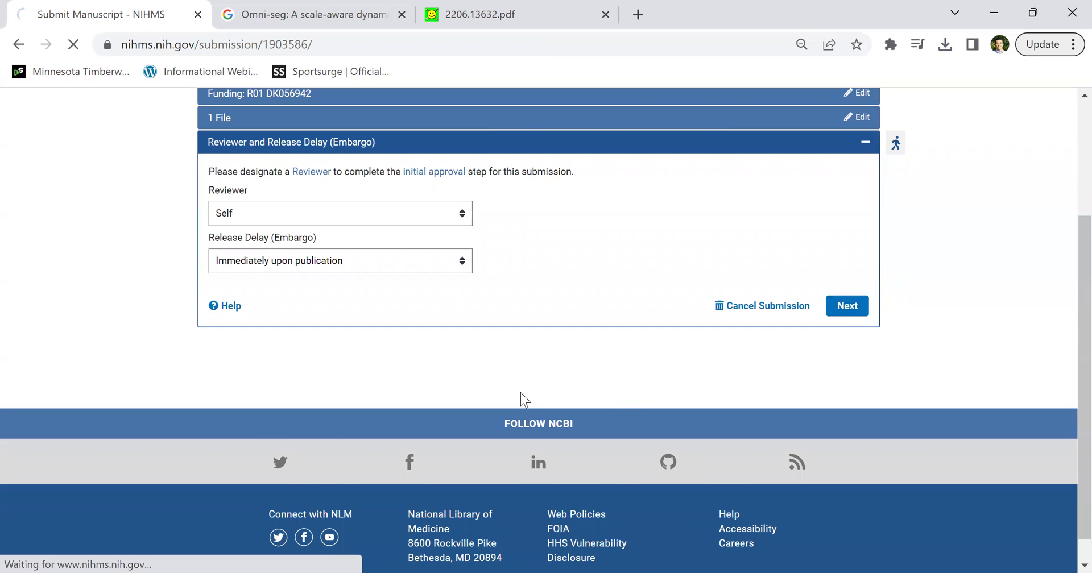
{"action": "scroll", "coordinate": [568, 398], "scroll_direction": "down", "scroll_amount": 1}
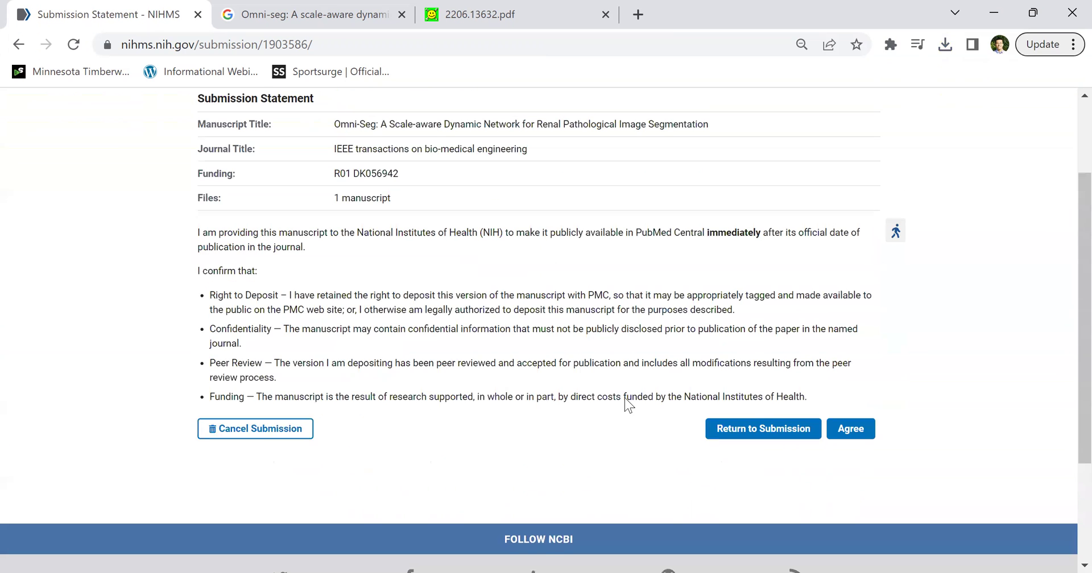
{"action": "left_click", "coordinate": [850, 462]}
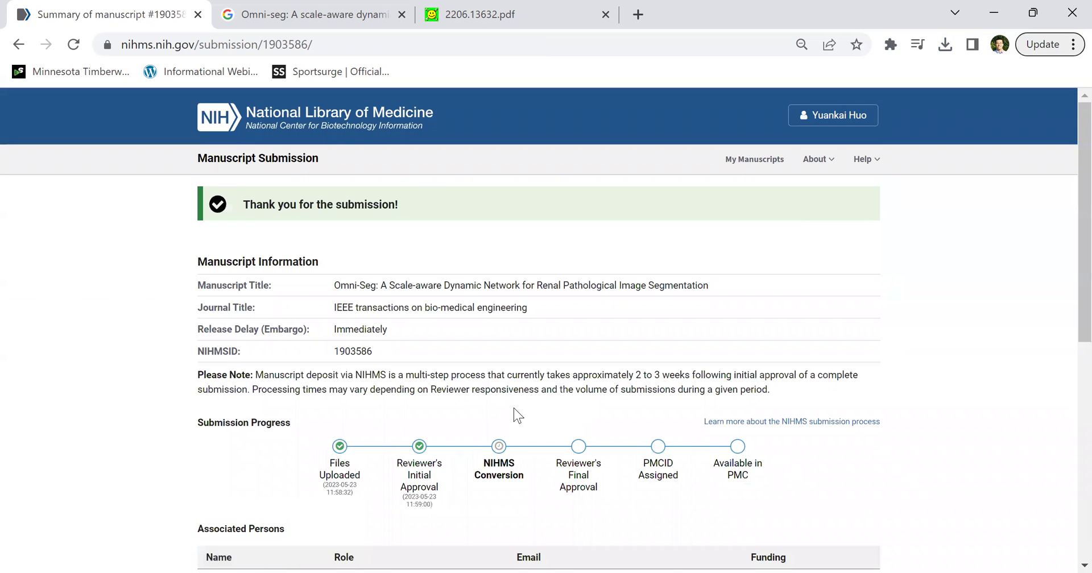
{"action": "scroll", "coordinate": [516, 415], "scroll_direction": "down", "scroll_amount": 3}
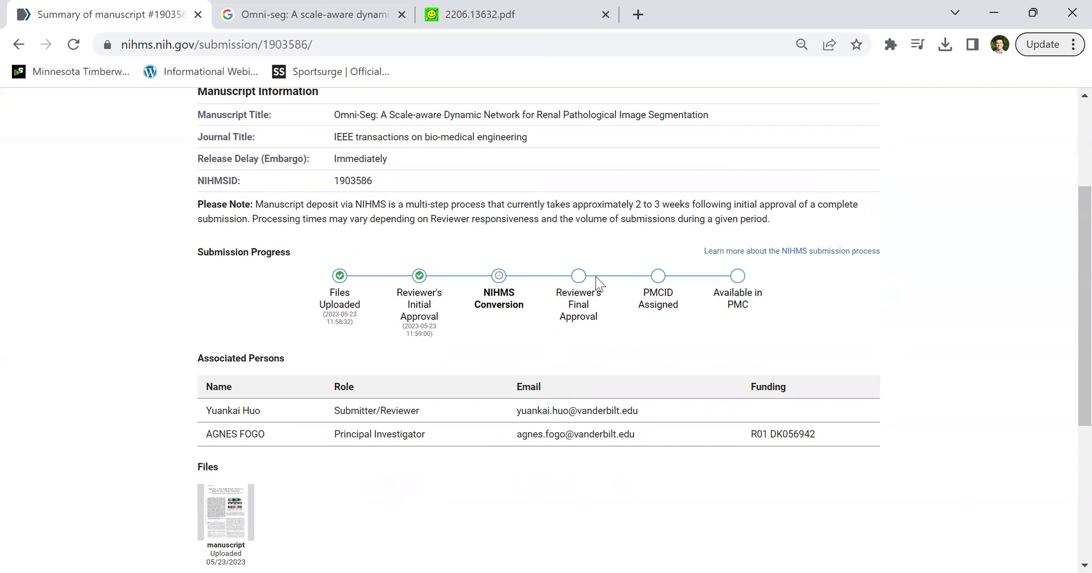
{"action": "scroll", "coordinate": [785, 305], "scroll_direction": "up", "scroll_amount": 3}
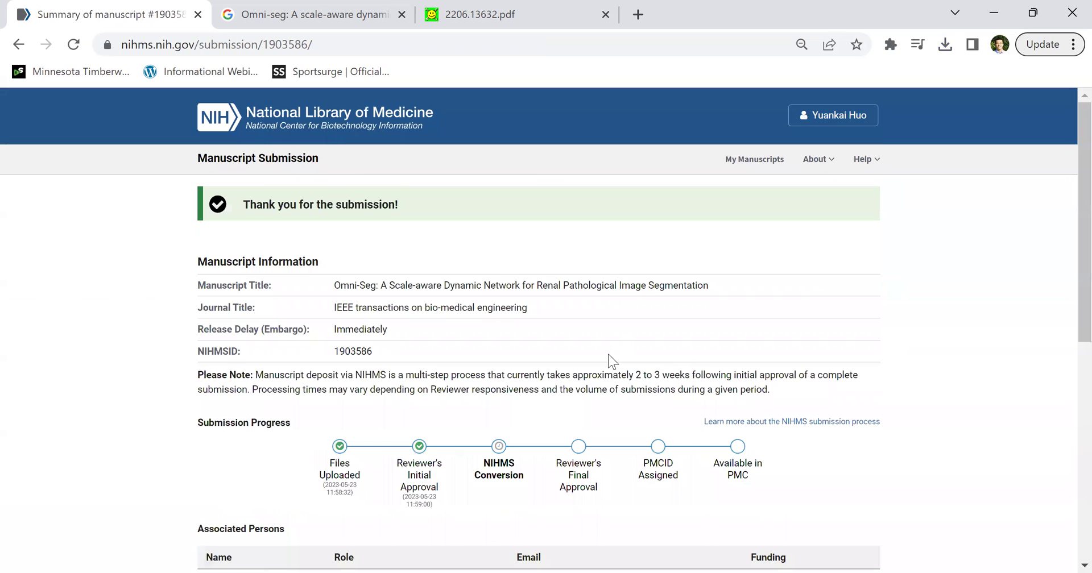